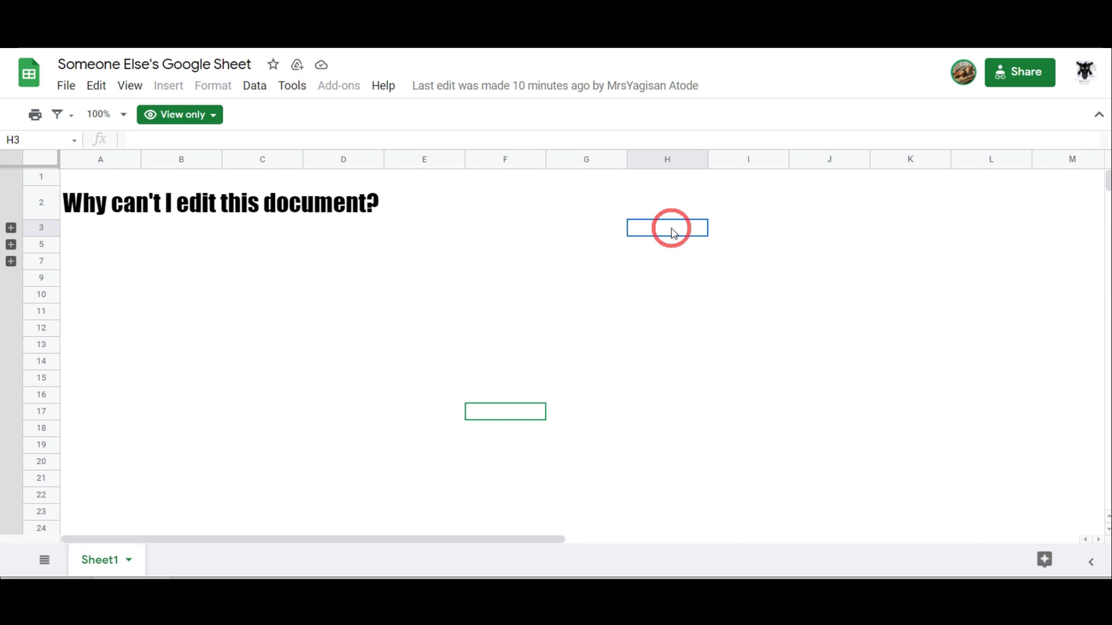
In the view-only sheet, try selecting cells D10 and H3 and opening the formatting and editing menus
left_click(351, 293)
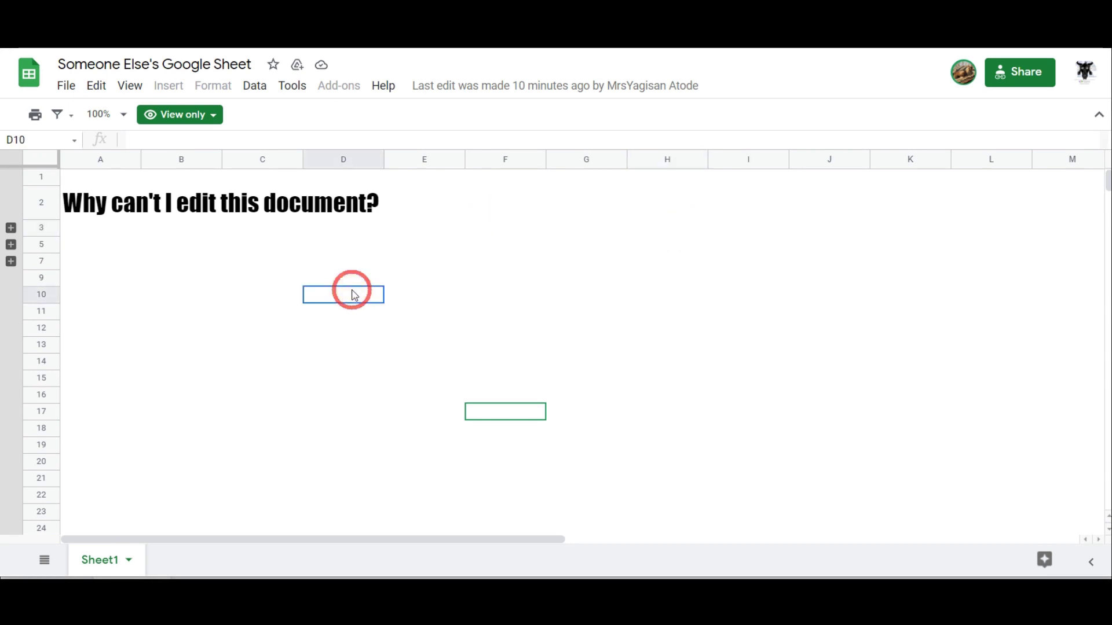
left_click(676, 229)
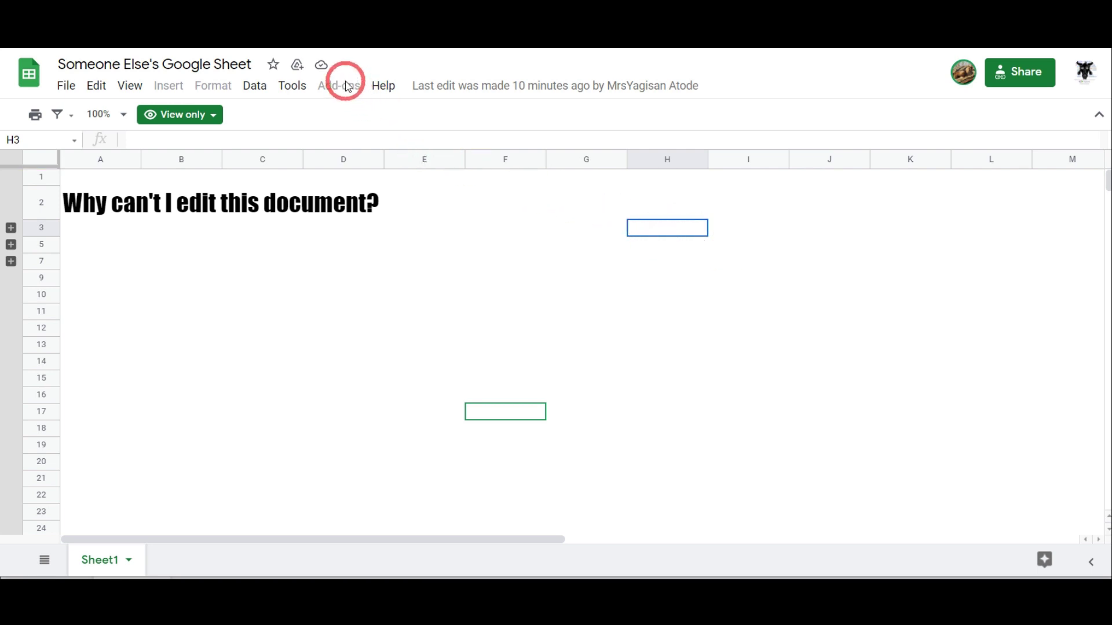
left_click(221, 91)
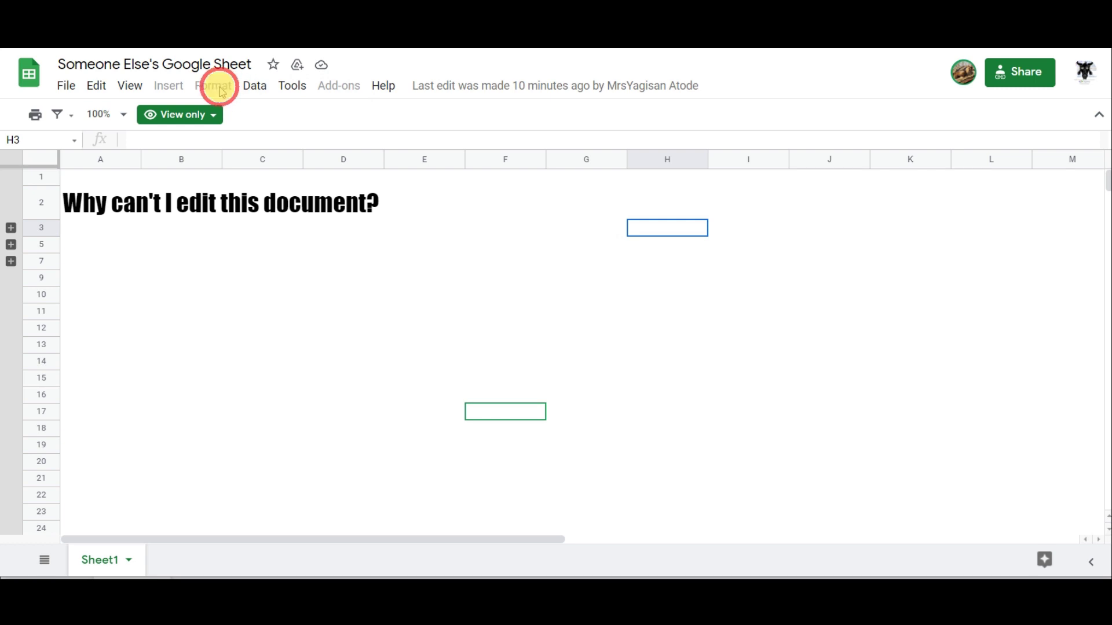
left_click(132, 88)
mouse_move(94, 97)
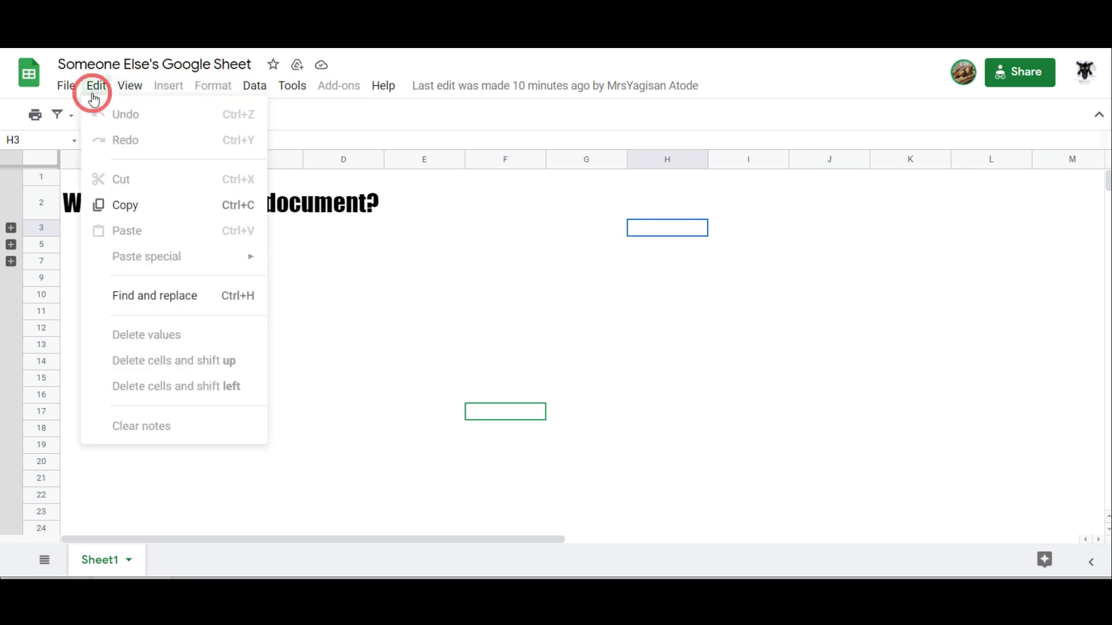
left_click(465, 294)
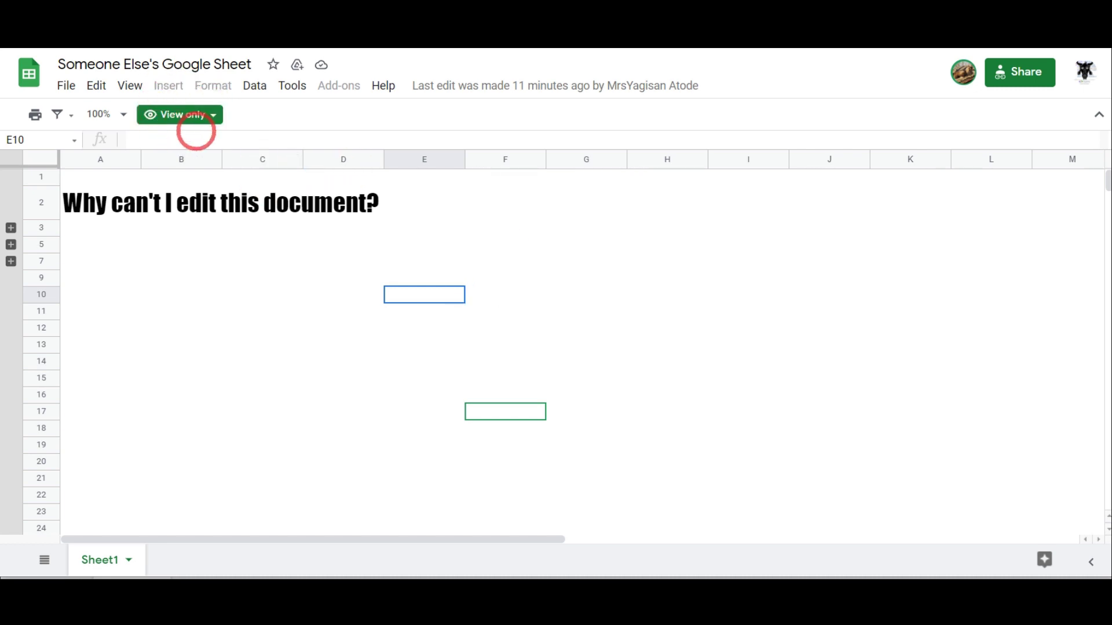
Select cells B7, G9, D17, C11 and E15 in turn
left_click(199, 261)
left_click(579, 278)
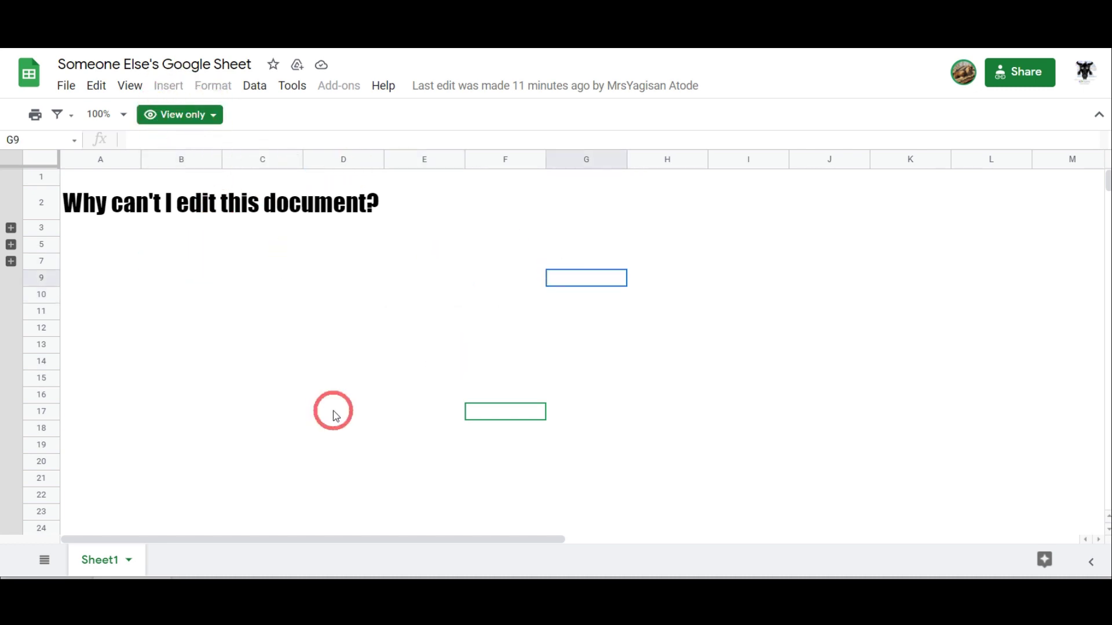
left_click(332, 409)
left_click(256, 315)
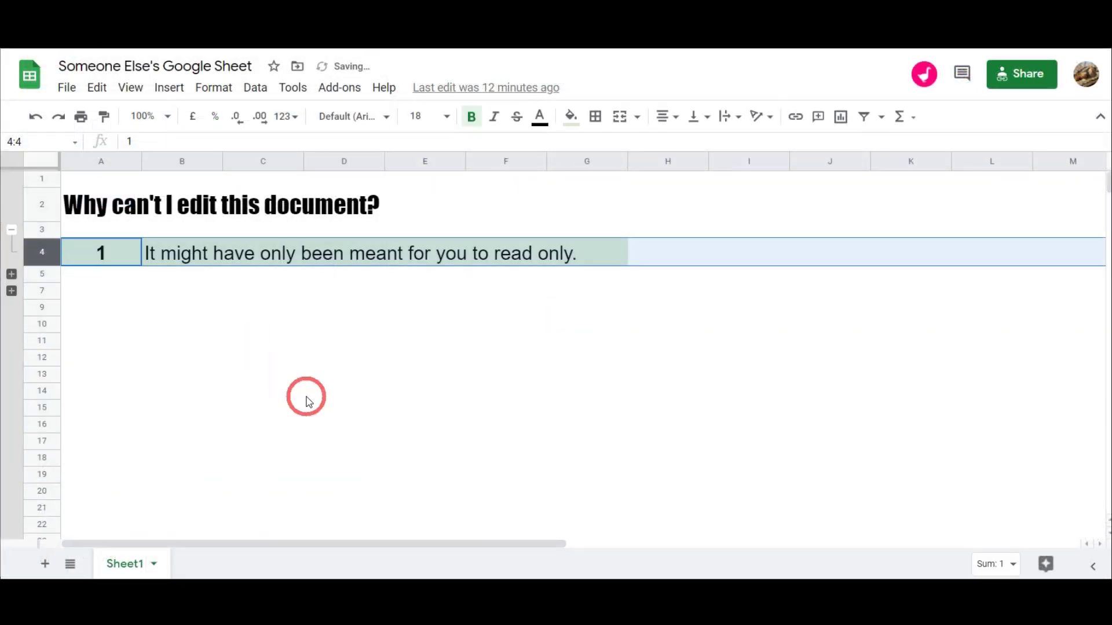
left_click(412, 405)
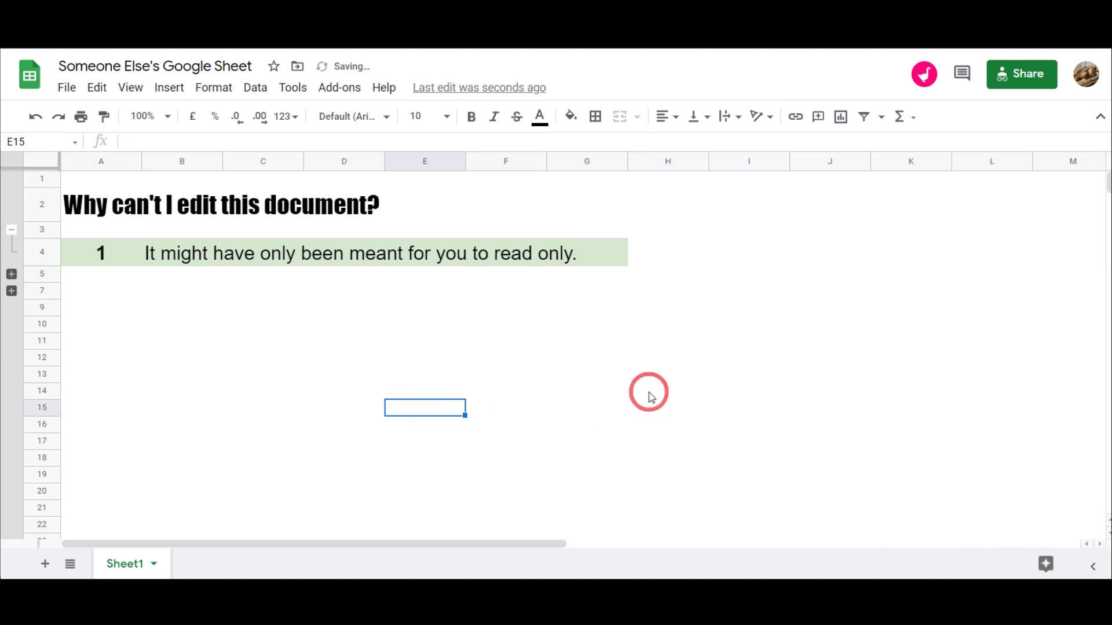
Move the selection with the arrow keys, then select cell D5 in the view-only sheet
key("Up")
key("Up")
key("Up")
key("Up")
key("Up")
key("Up")
key("Up")
key("Up")
key("Right")
key("Right")
key("Right")
key("Right")
key("Right")
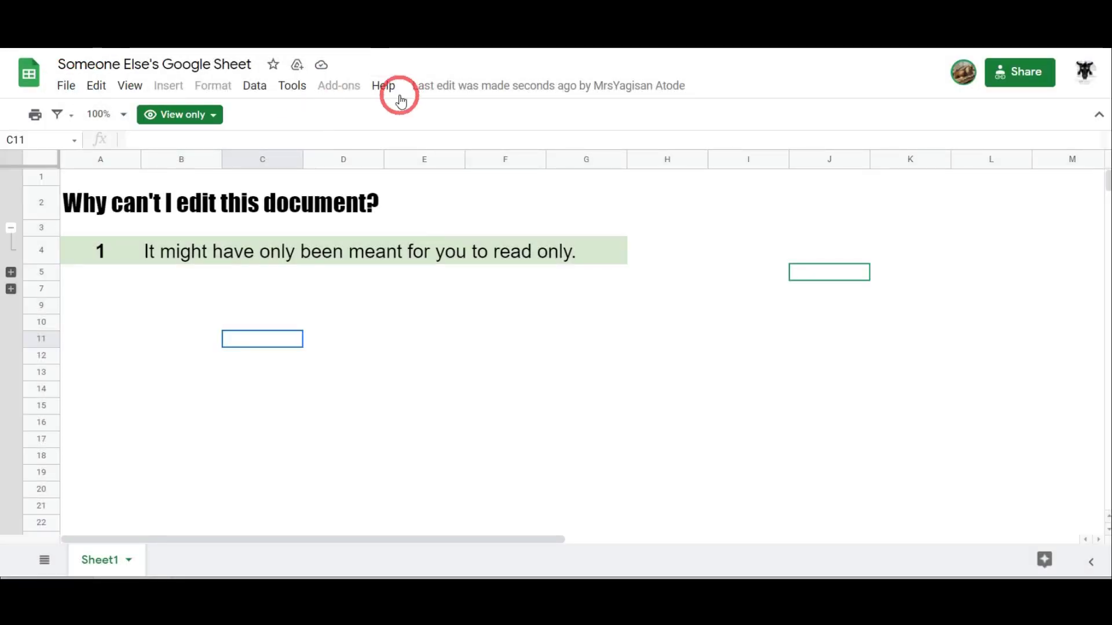
left_click(312, 270)
Use File > Add shortcut to Drive to place a shortcut to this sheet in My Drive
left_click(67, 87)
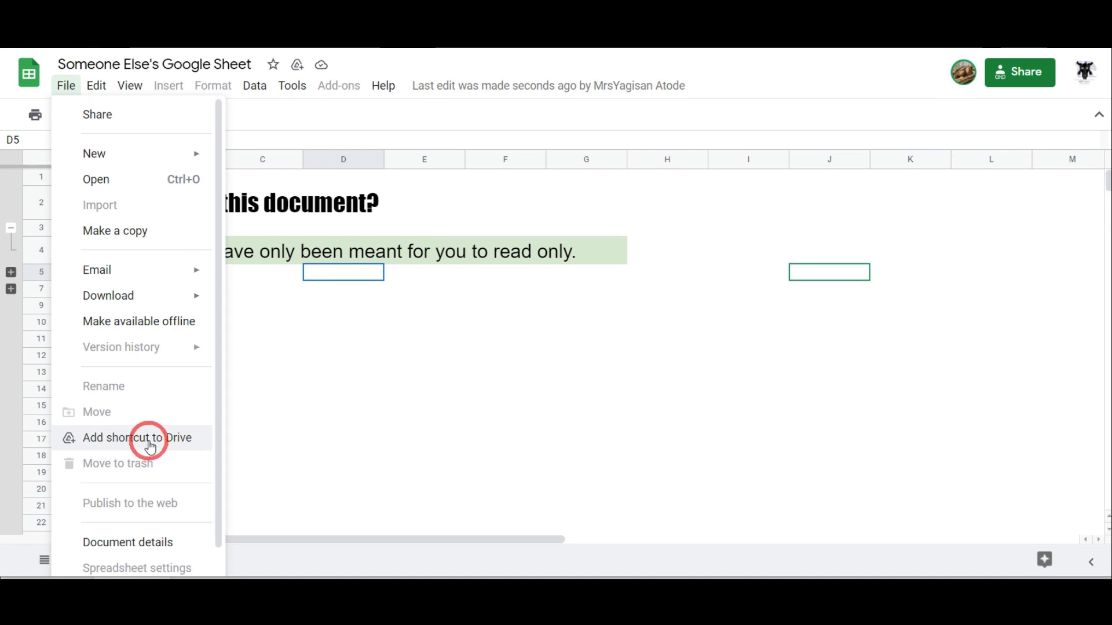
left_click(148, 441)
left_click(415, 132)
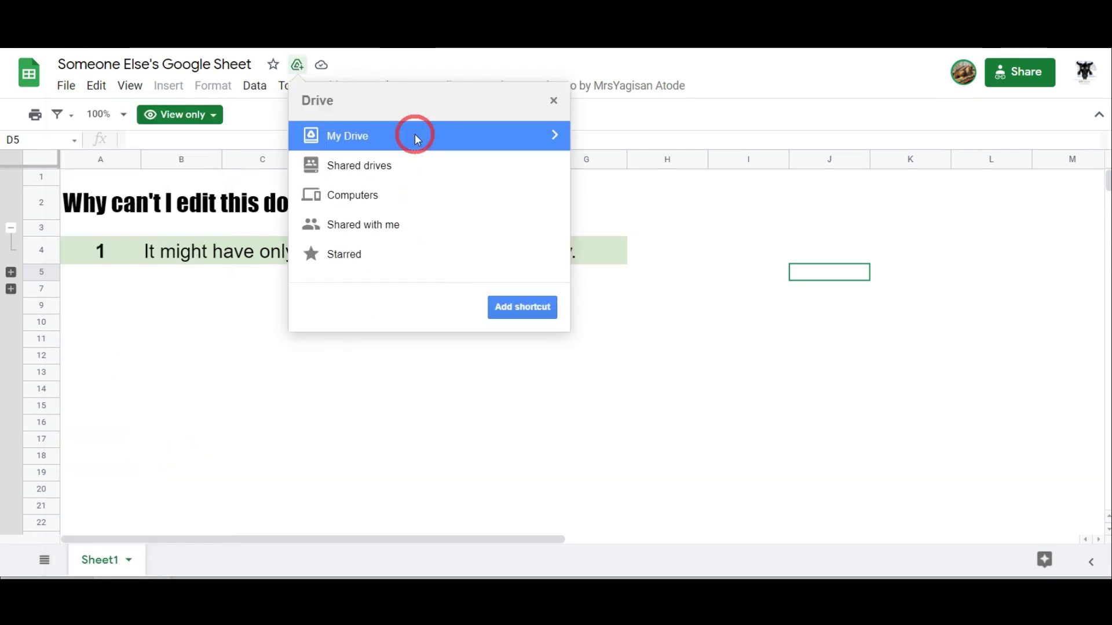
left_click(555, 137)
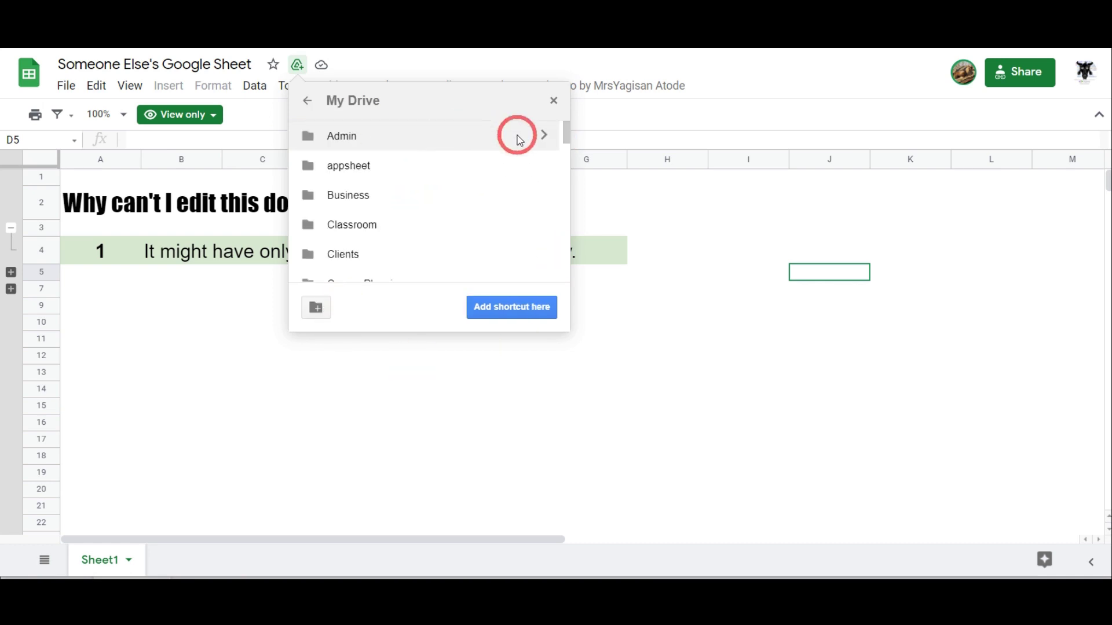
left_click(538, 314)
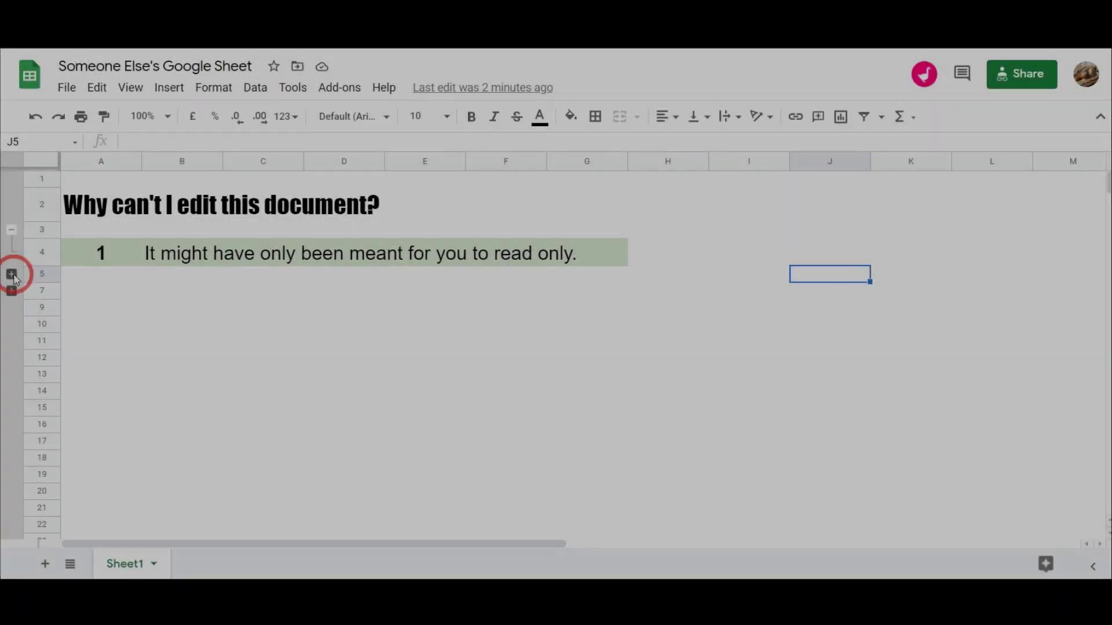
Expand the grouped row 6 to show 'It might be an example document or template.'
left_click(11, 274)
left_click(470, 412)
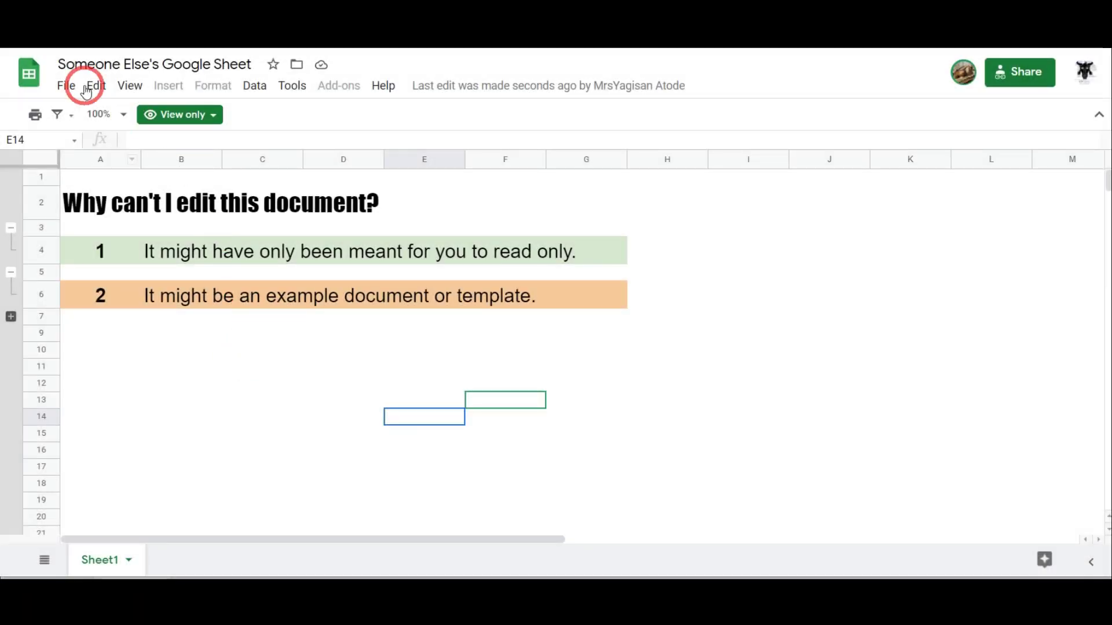
left_click(68, 91)
Make a copy of the spreadsheet in My Drive, deleting the 'Copy of' prefix from its name
left_click(100, 232)
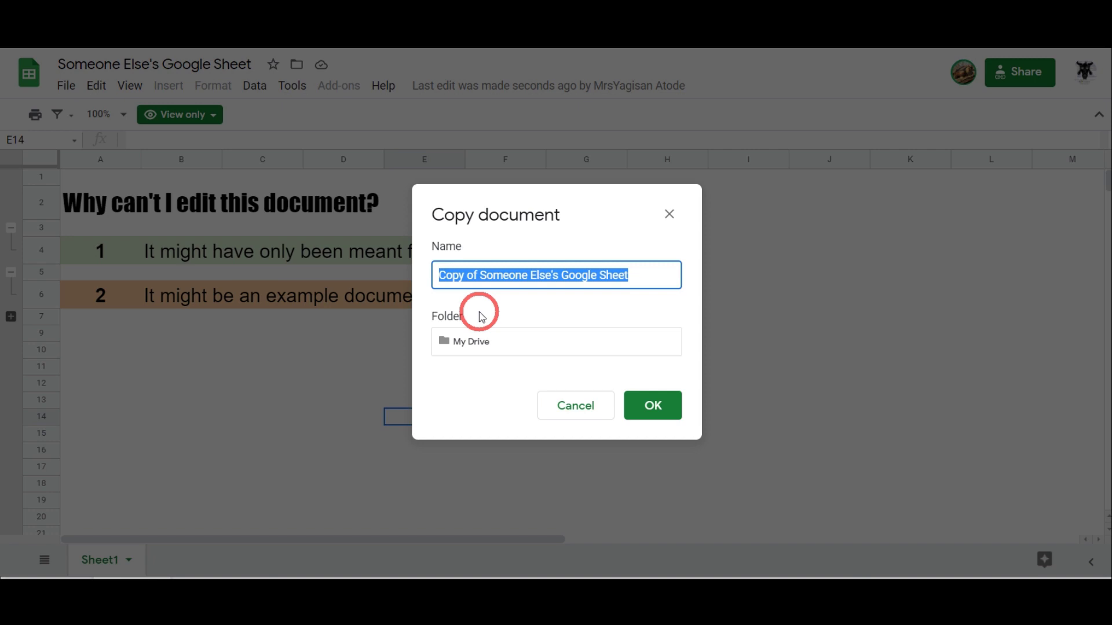
left_click(479, 278)
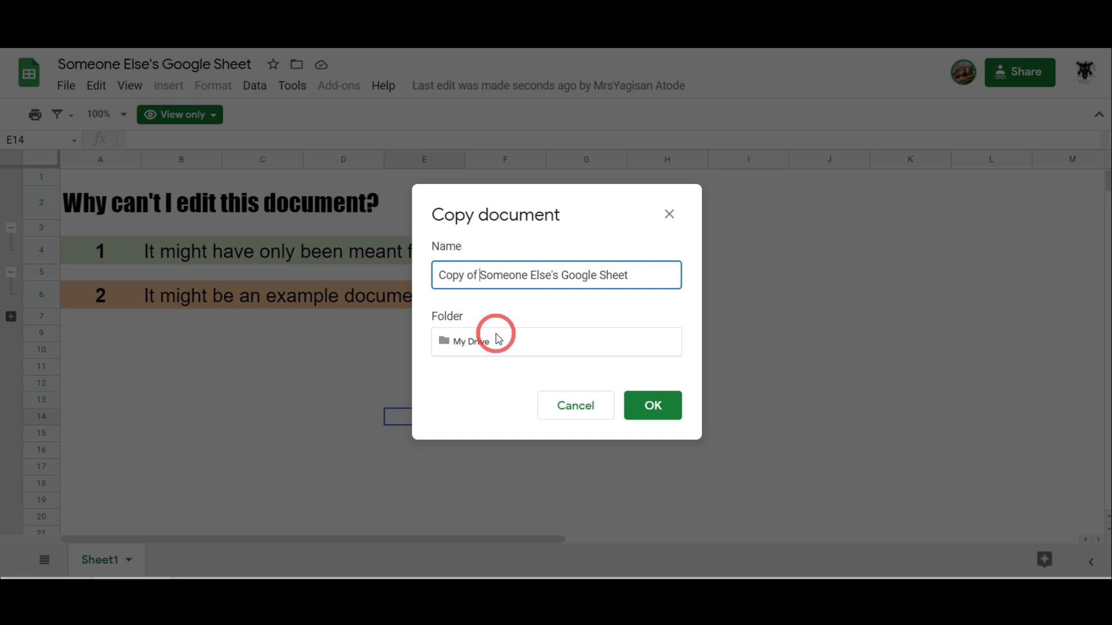
key("BackSpace")
key("BackSpace")
key("BackSpace")
key("BackSpace")
key("BackSpace")
key("BackSpace")
key("BackSpace")
key("BackSpace")
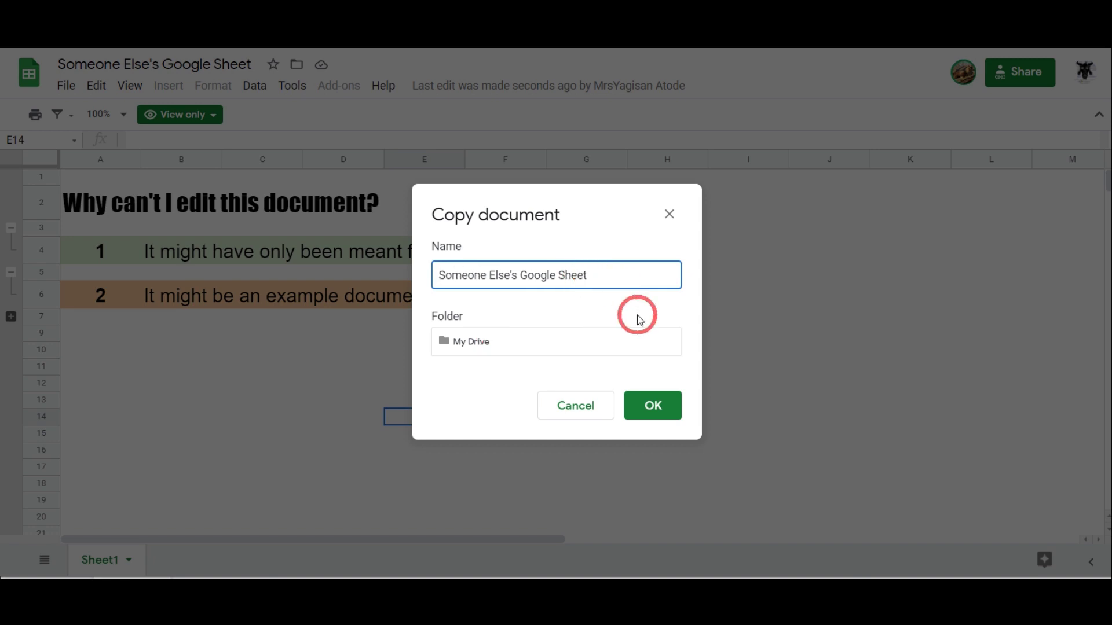
left_click(531, 345)
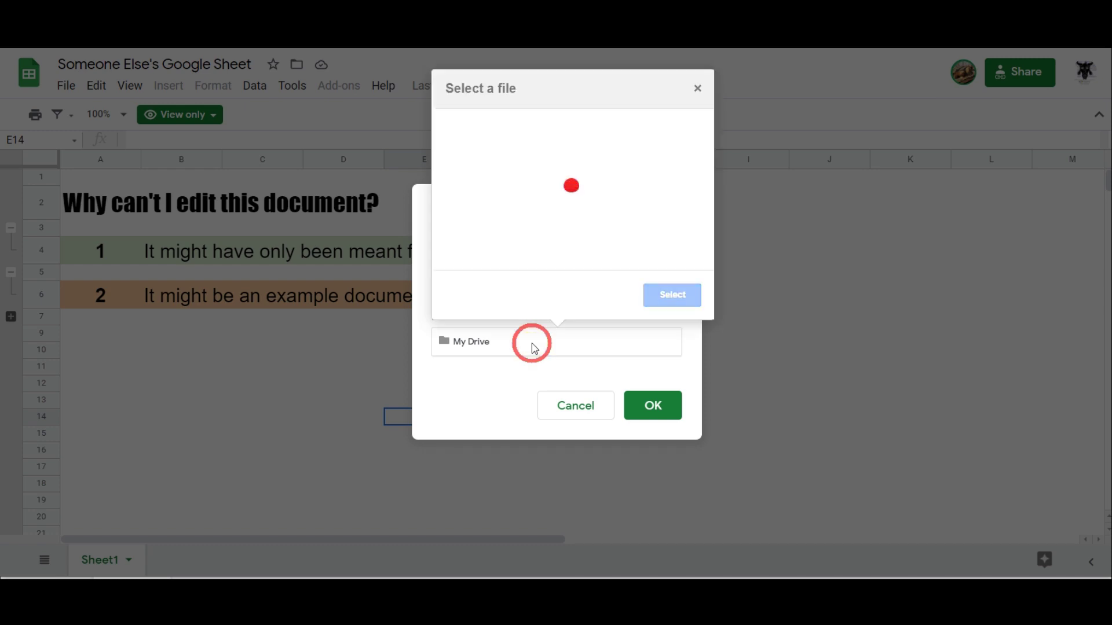
left_click(655, 408)
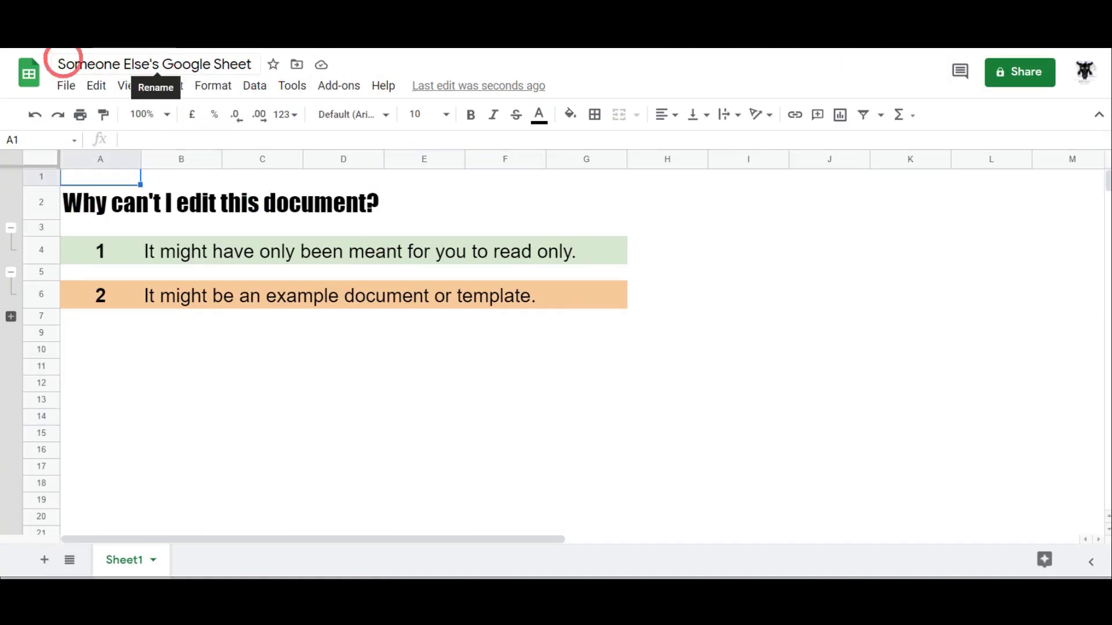
Enter 'Hi! I can edit this!!' in cell B13 of the copy
left_click(190, 335)
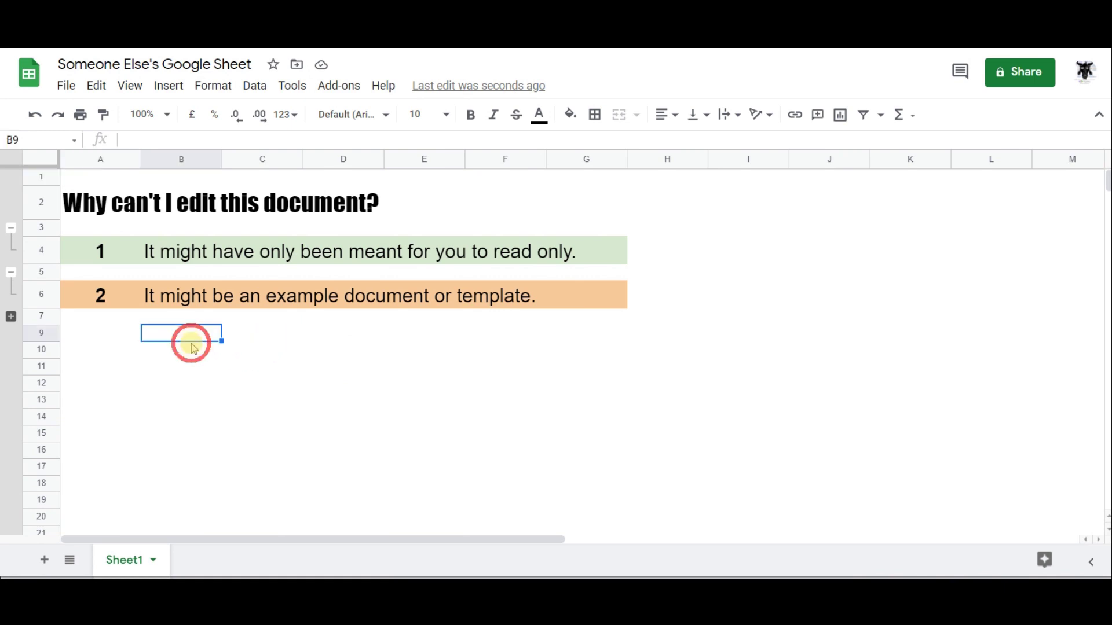
left_click(201, 405)
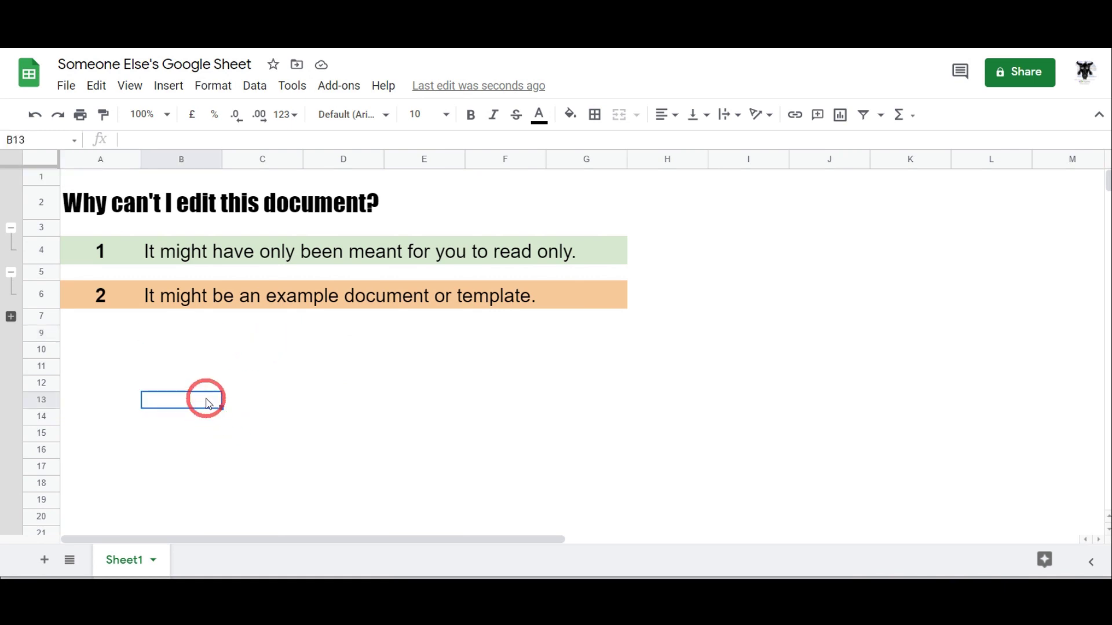
type("Hi! I")
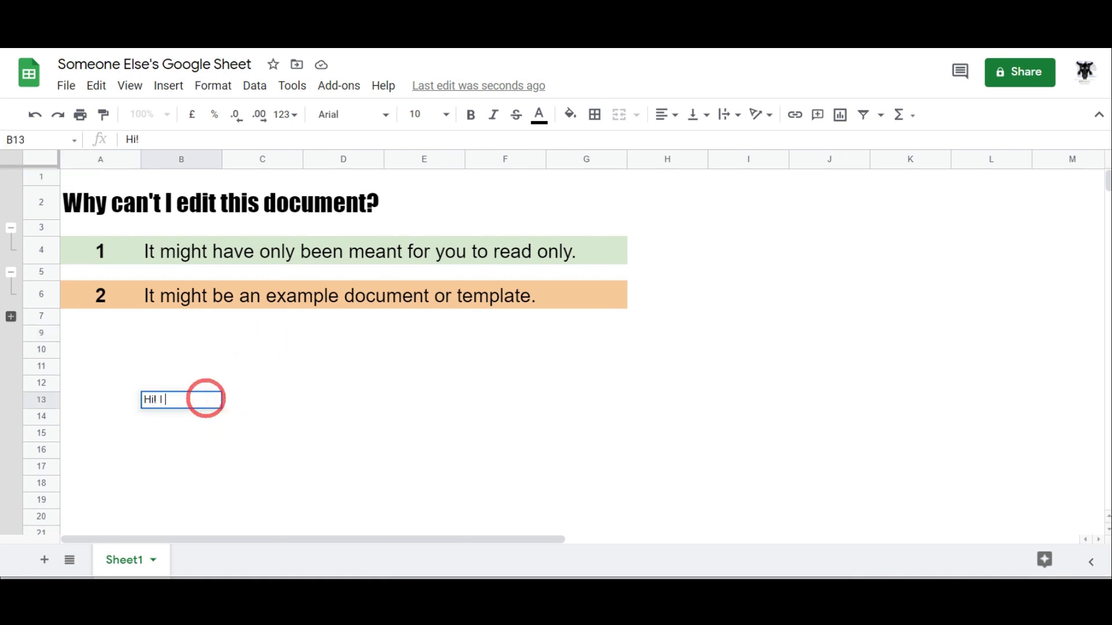
type(" can edit this!!")
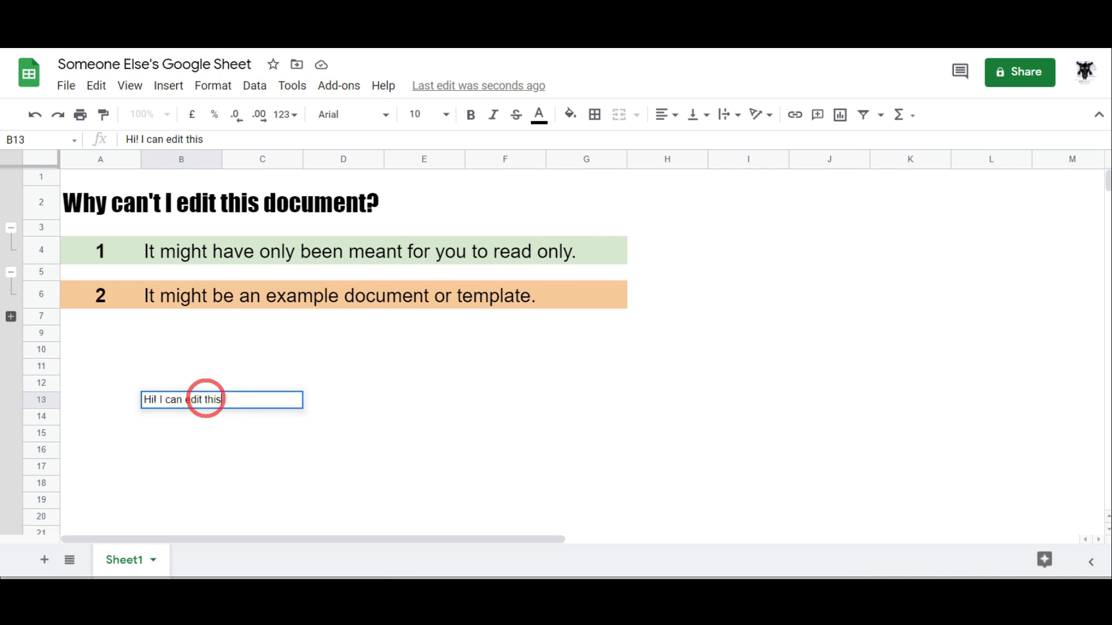
key("Return")
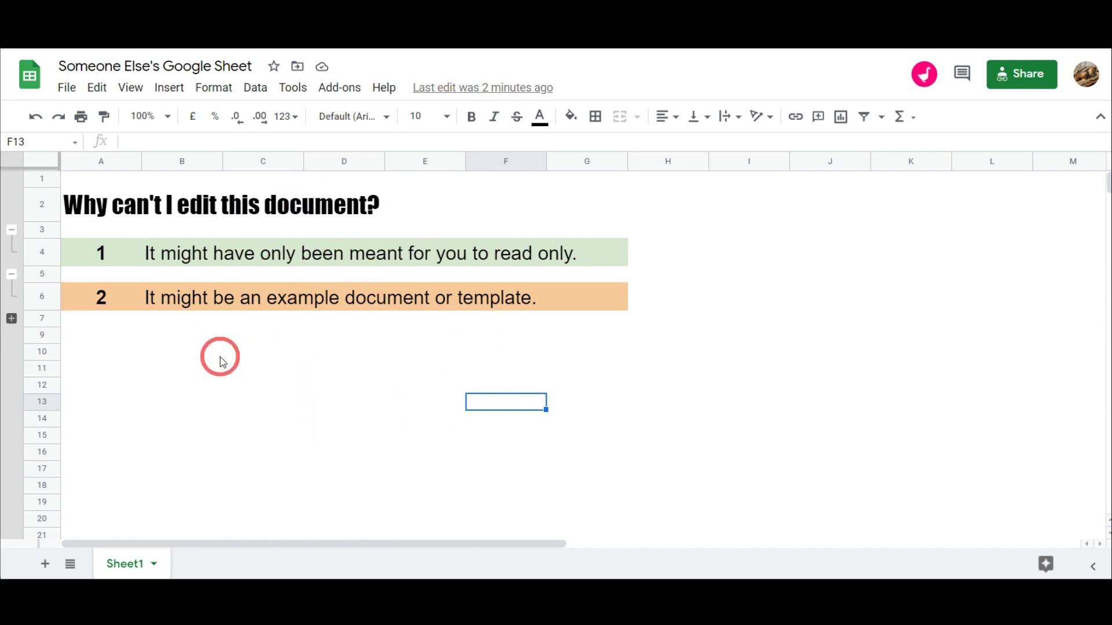
Expand the collapsed group so row 8 shows 'The owner may have forgot to make you an editor.'
left_click(11, 318)
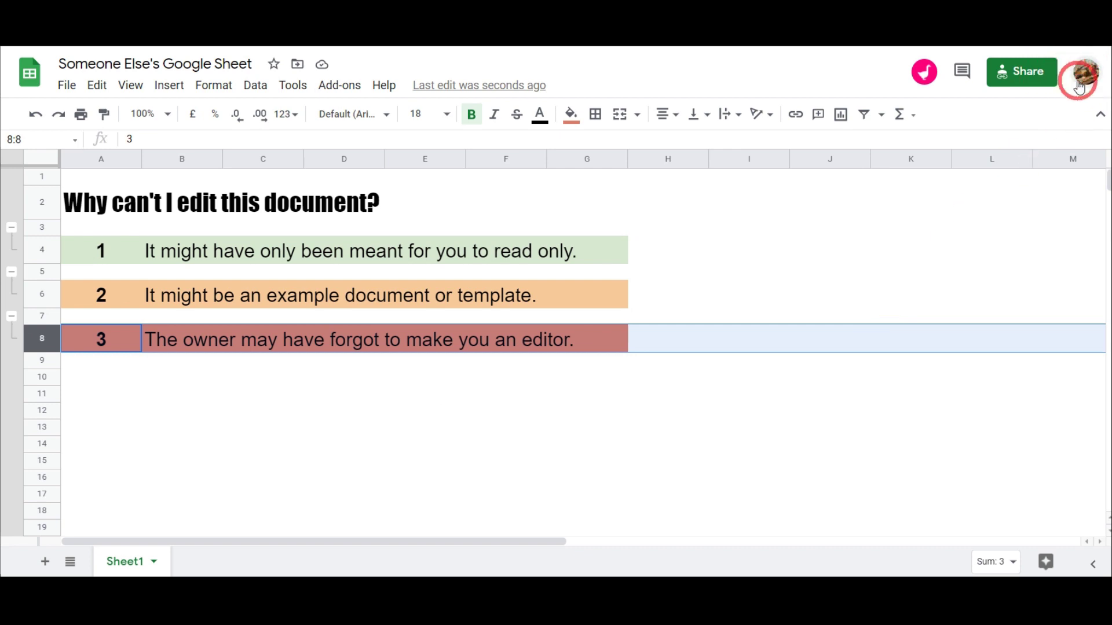
mouse_move(1082, 76)
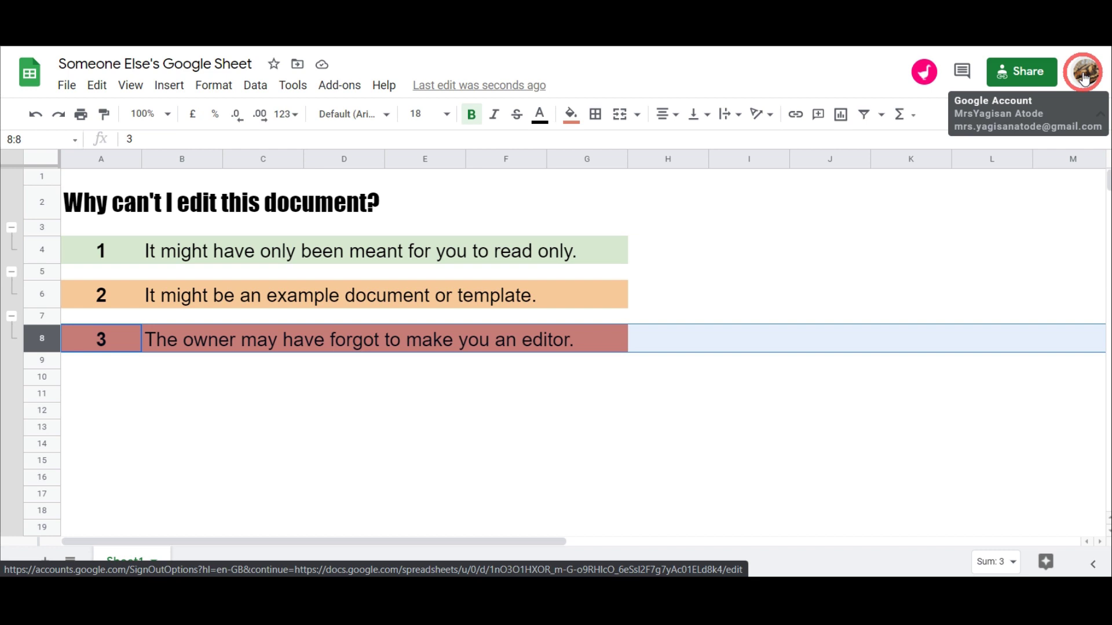
Open the View only notice and start a request for edit access
left_click(839, 255)
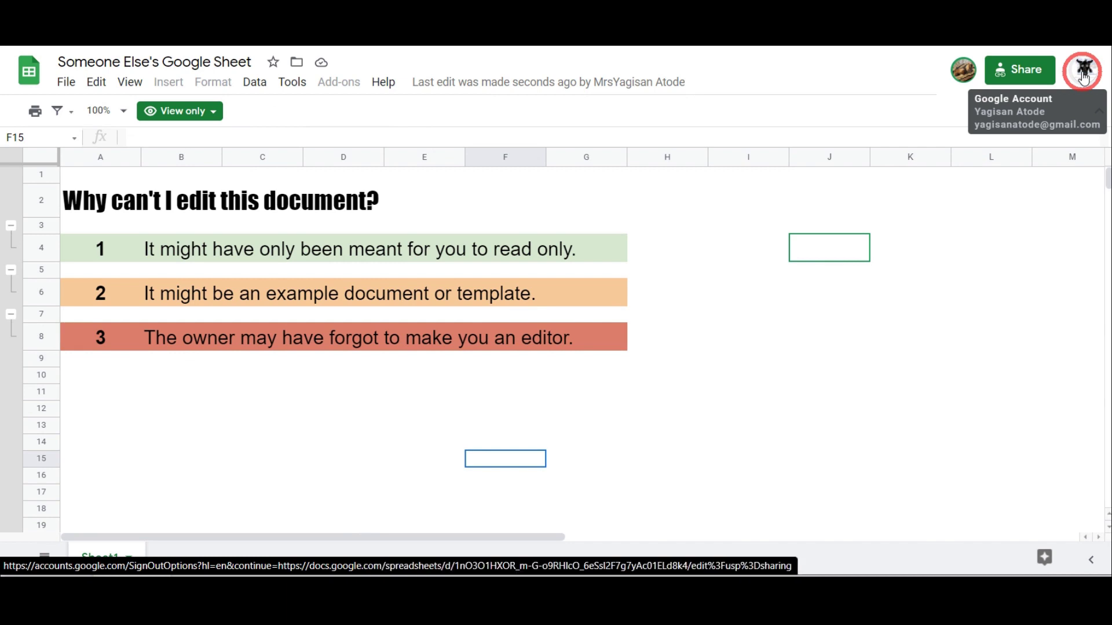
left_click(212, 113)
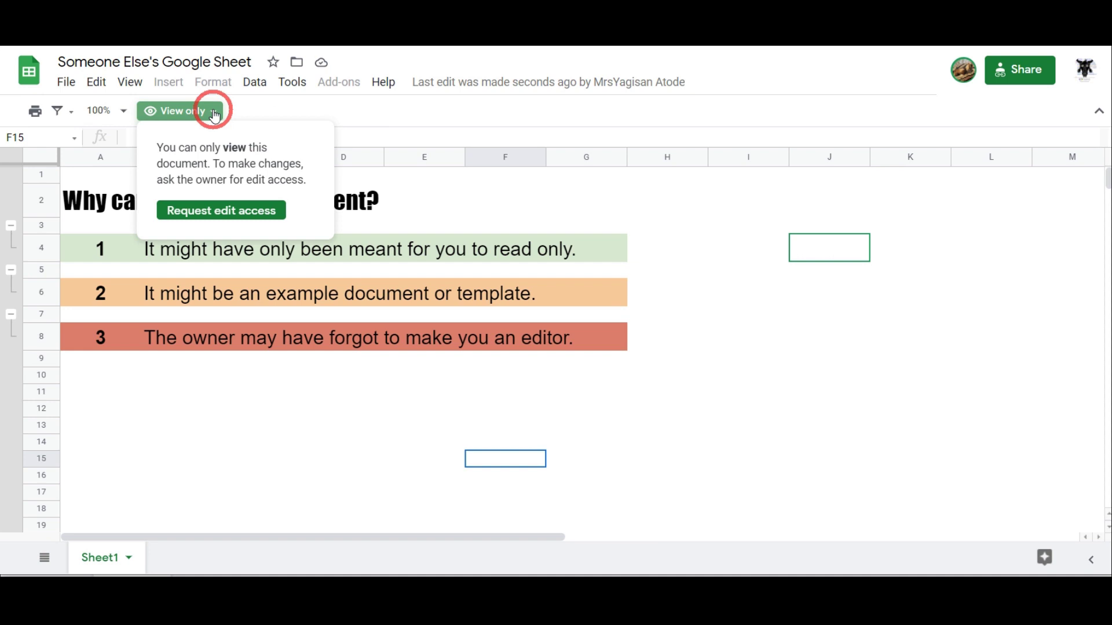
left_click(234, 212)
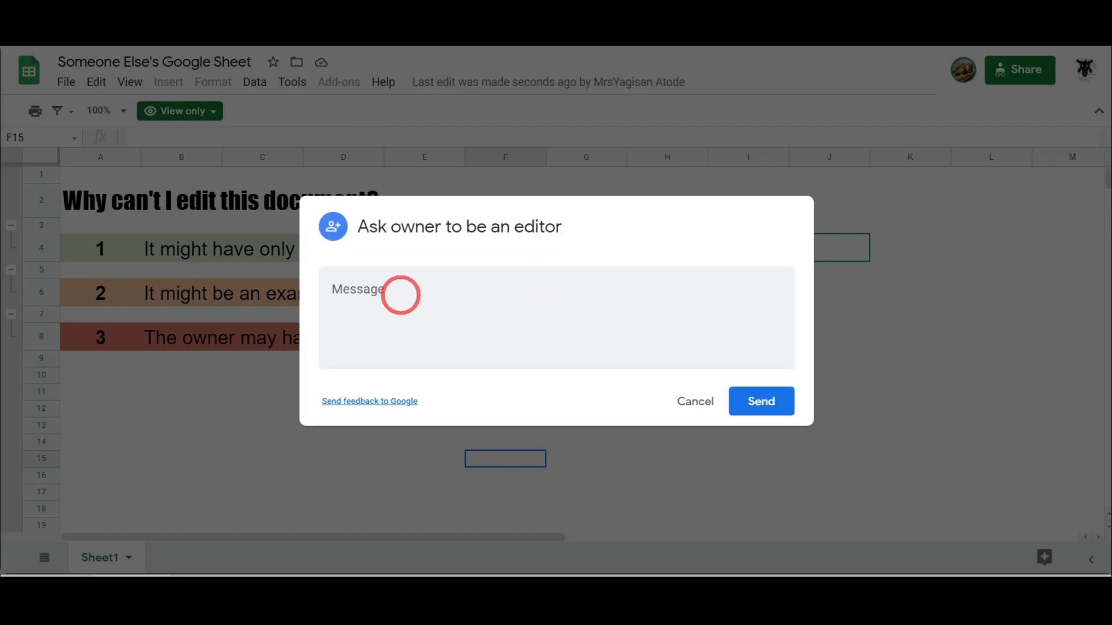
Send the owner the request message 'Hey, I think I need edit access for this document.'
left_click(401, 294)
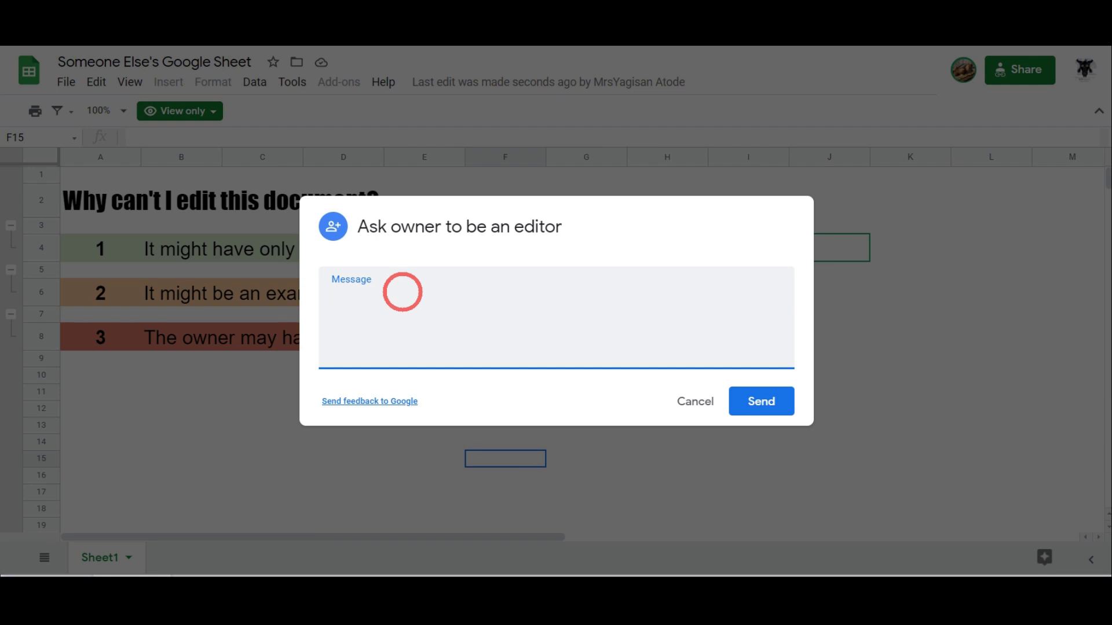
type("Hey, I think I need edit access o")
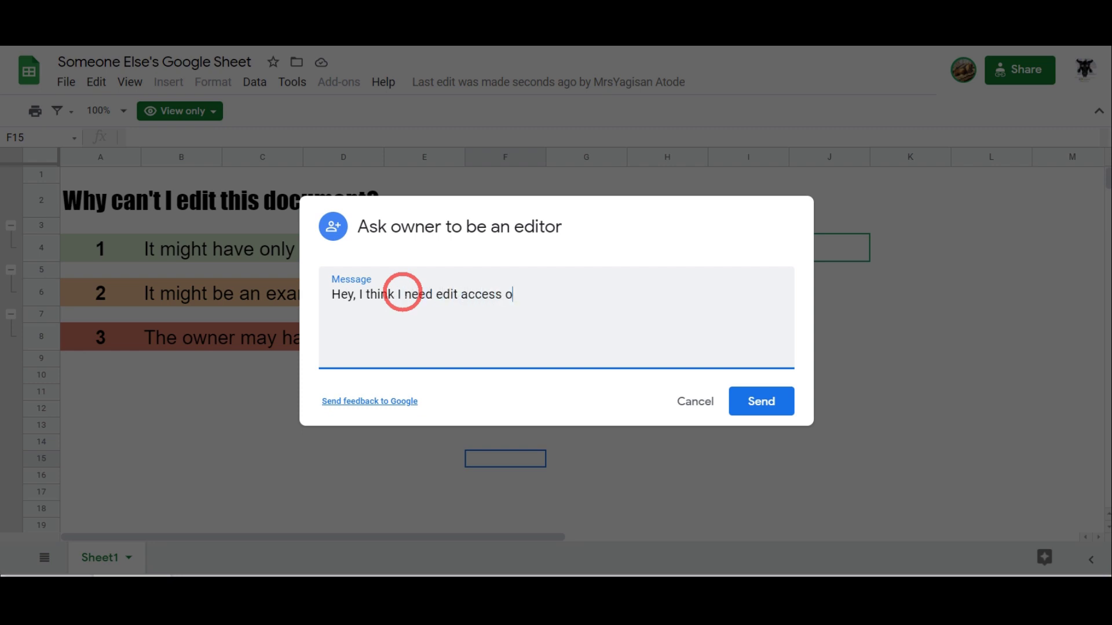
key("BackSpace")
type("for this document.")
left_click(766, 403)
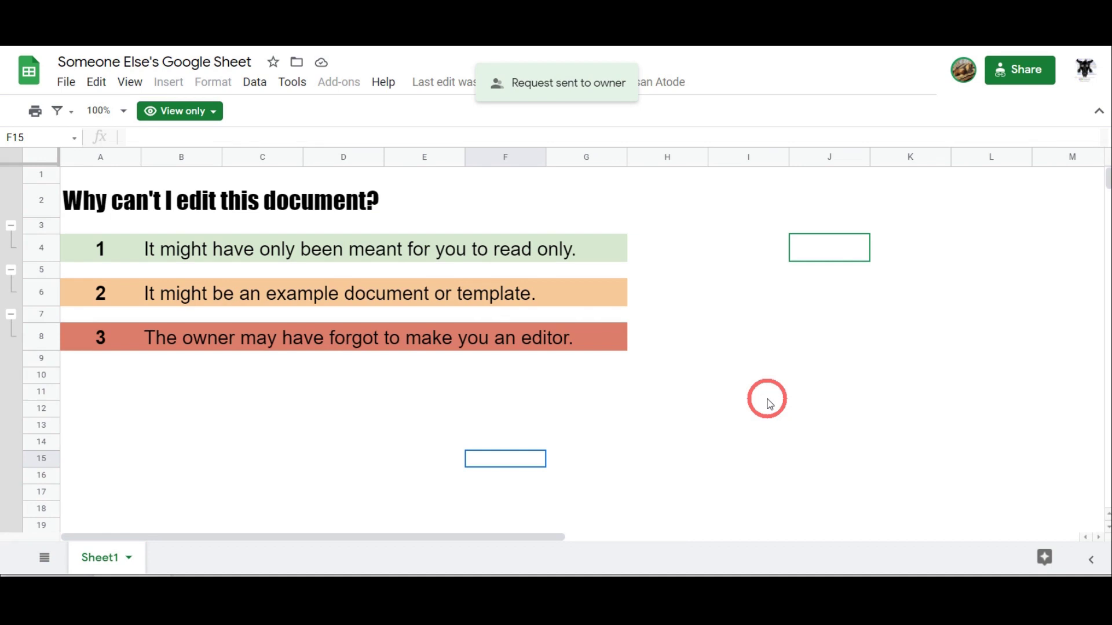
left_click(453, 380)
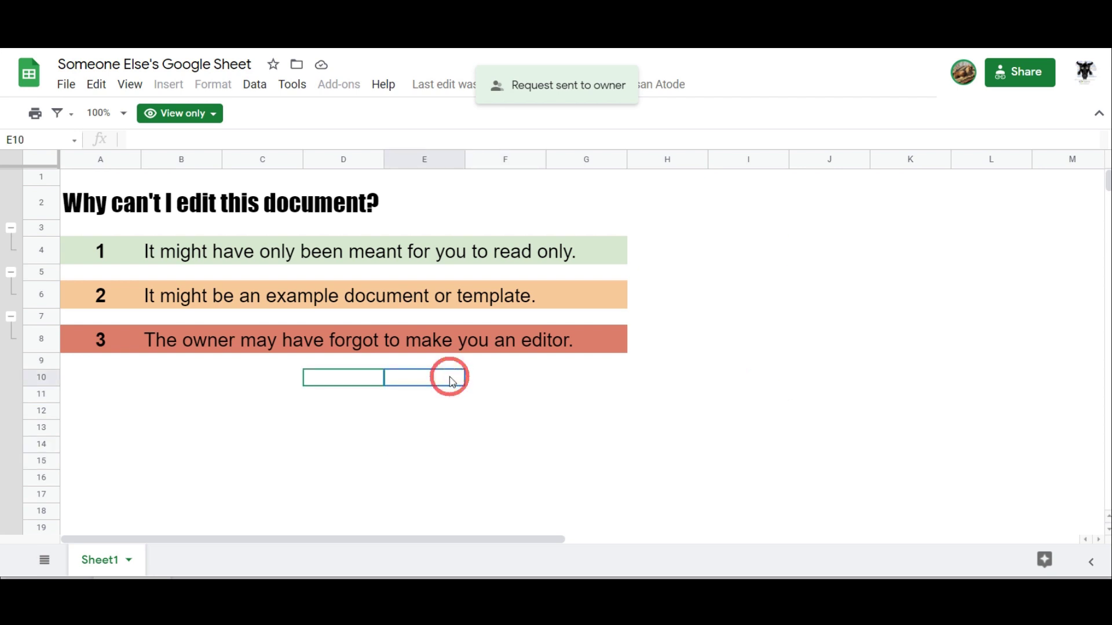